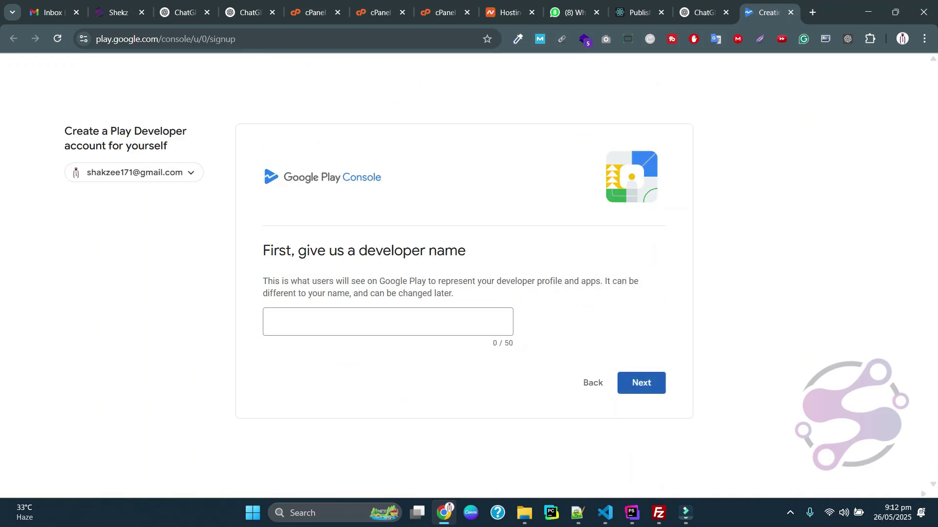
Enter the developer's full name as the public developer name and continue to payments
click(375, 322)
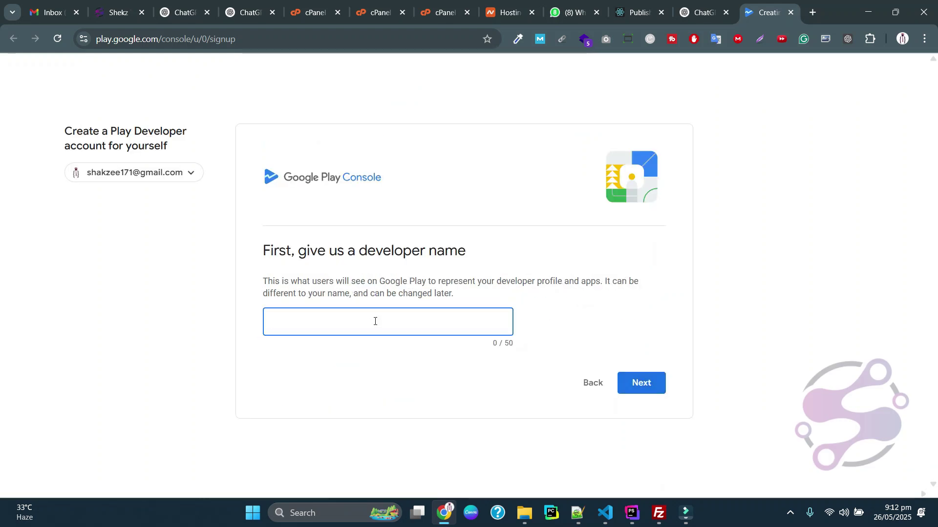
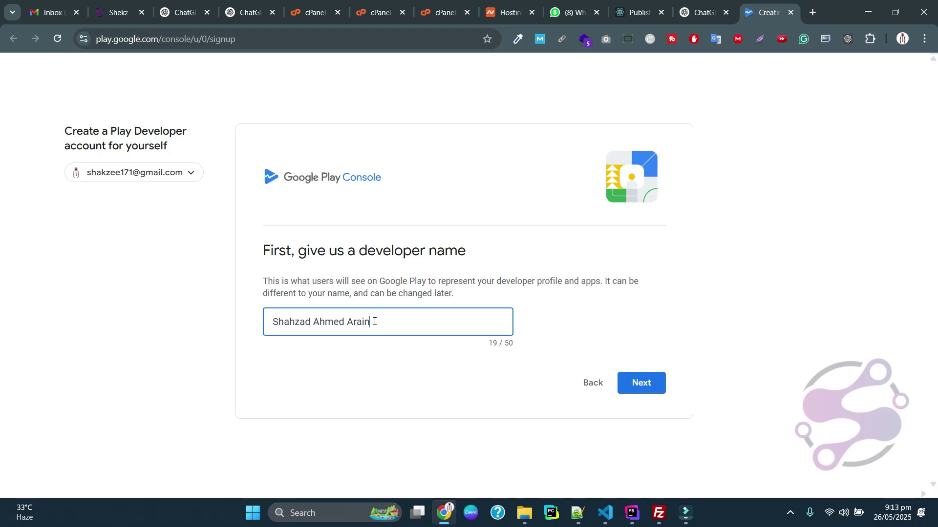
key(Return)
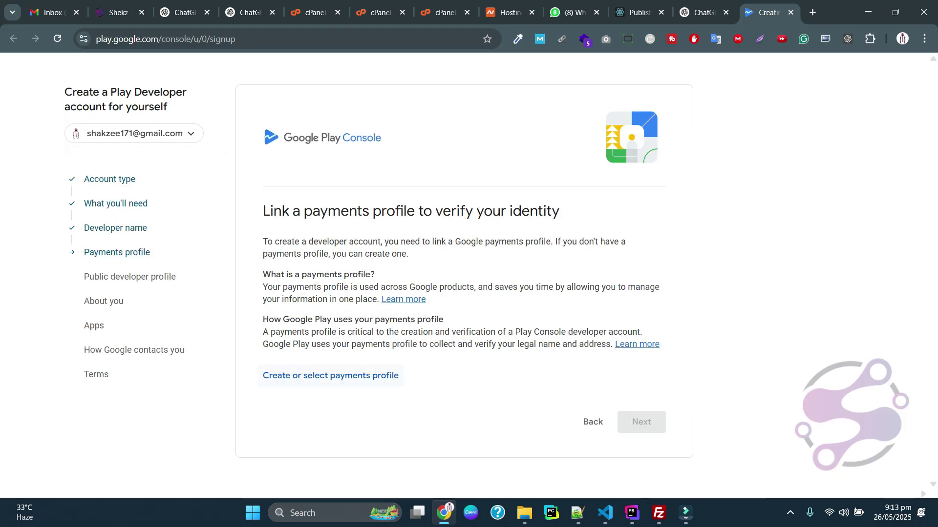
Link the Individual • Pakistan payments profile and proceed to the public developer profile step
click(330, 376)
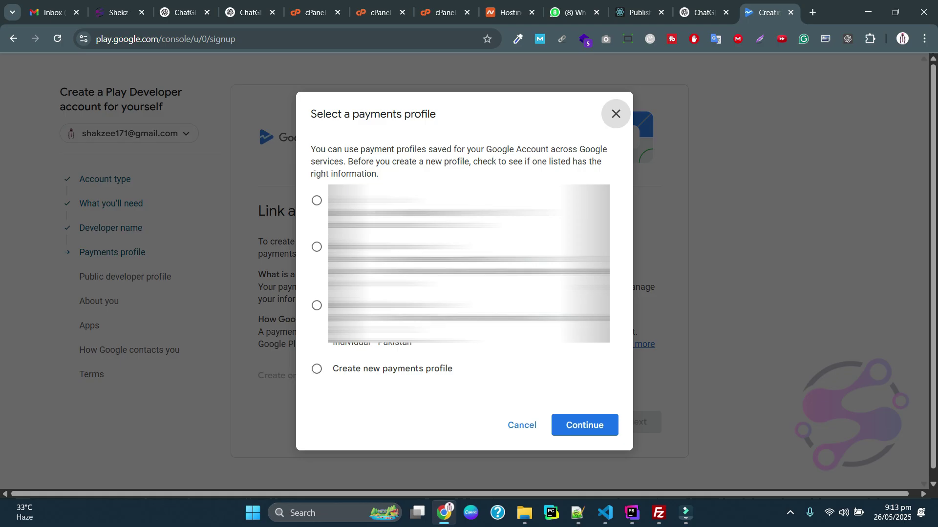
click(316, 247)
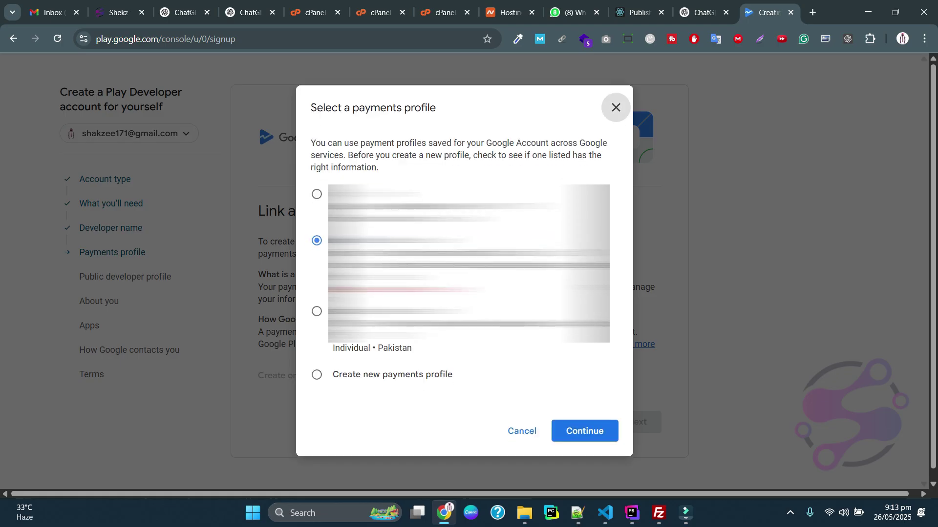
click(317, 311)
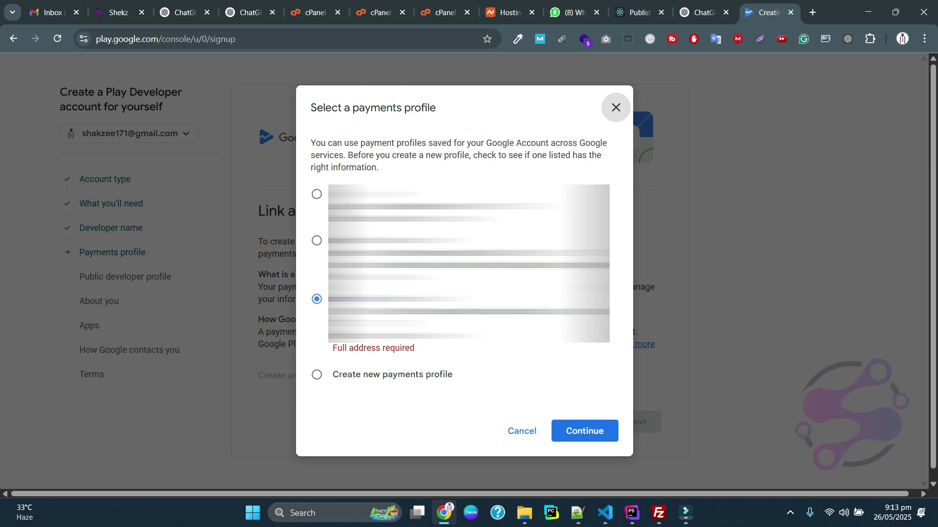
click(316, 240)
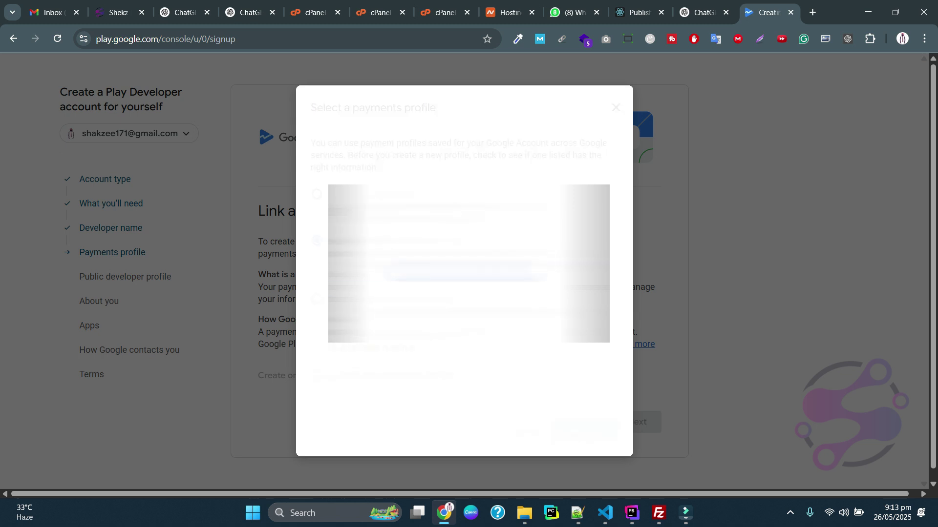
click(585, 430)
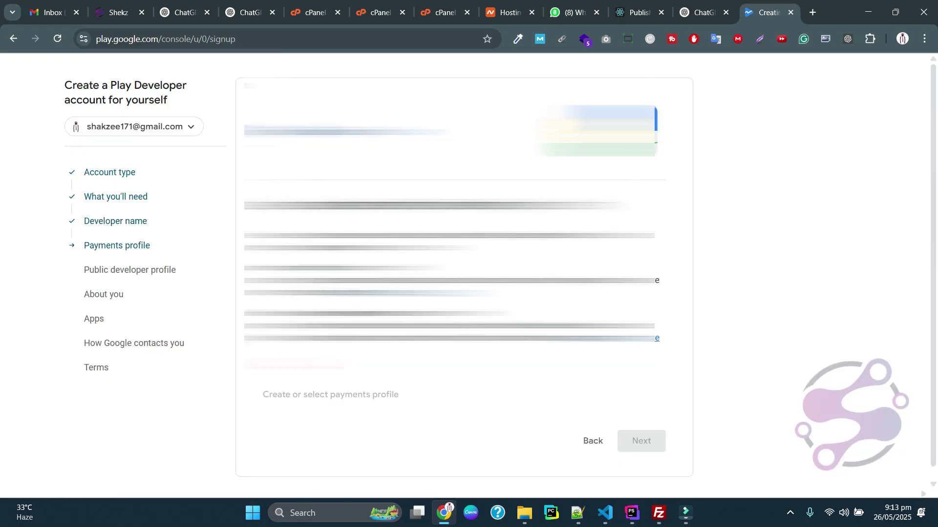
scroll(456, 293, down, 2)
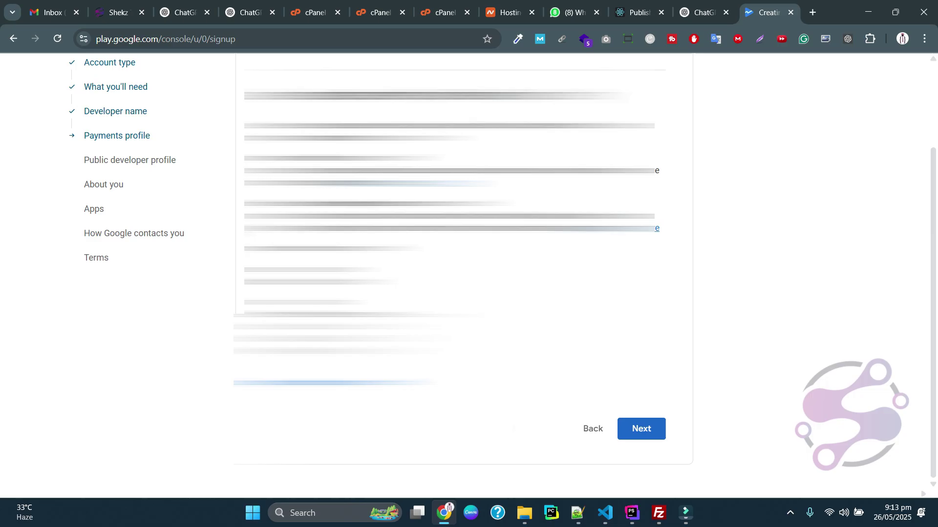
click(641, 427)
scroll(453, 263, down, 3)
Enter the support email address, request its verification code, and consent to public display
click(453, 262)
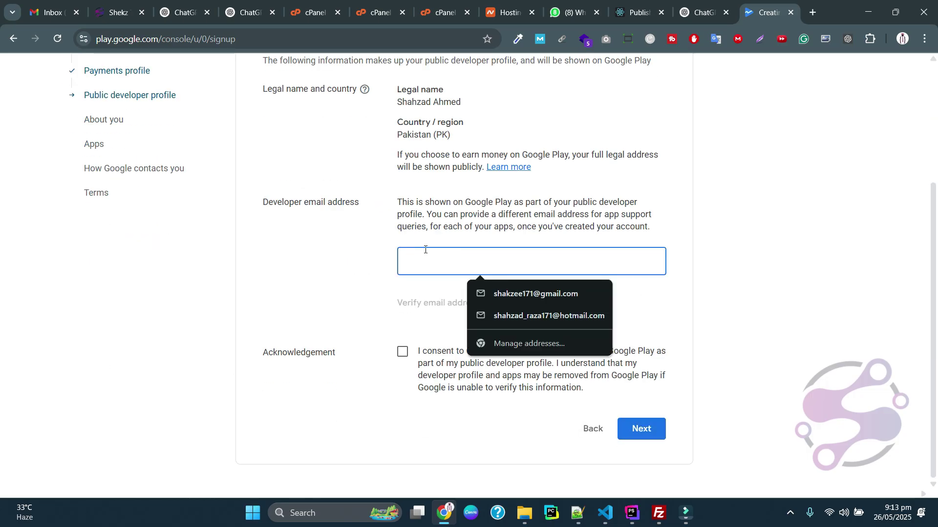
key(Tab)
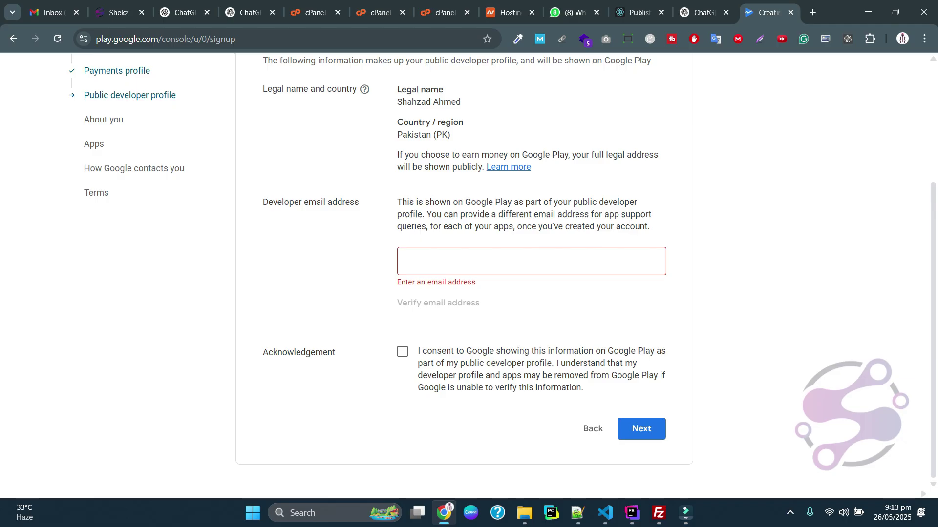
click(458, 257)
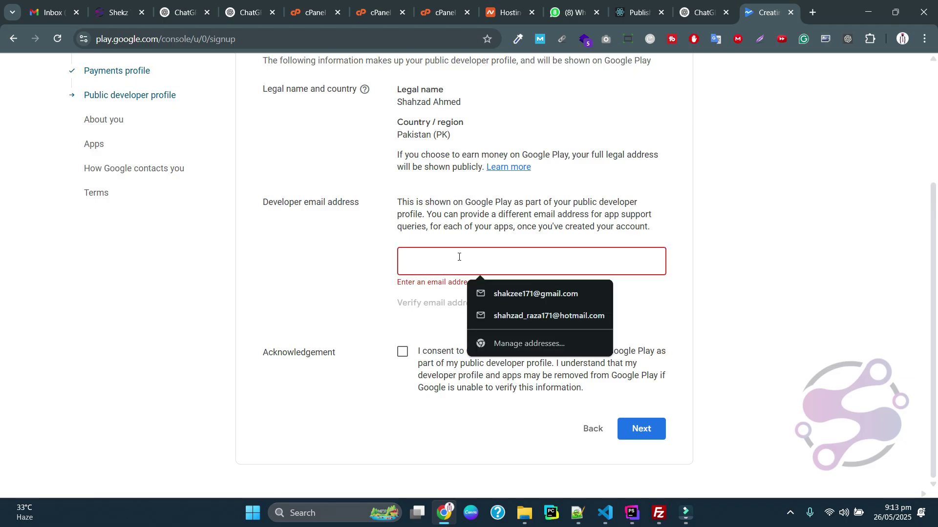
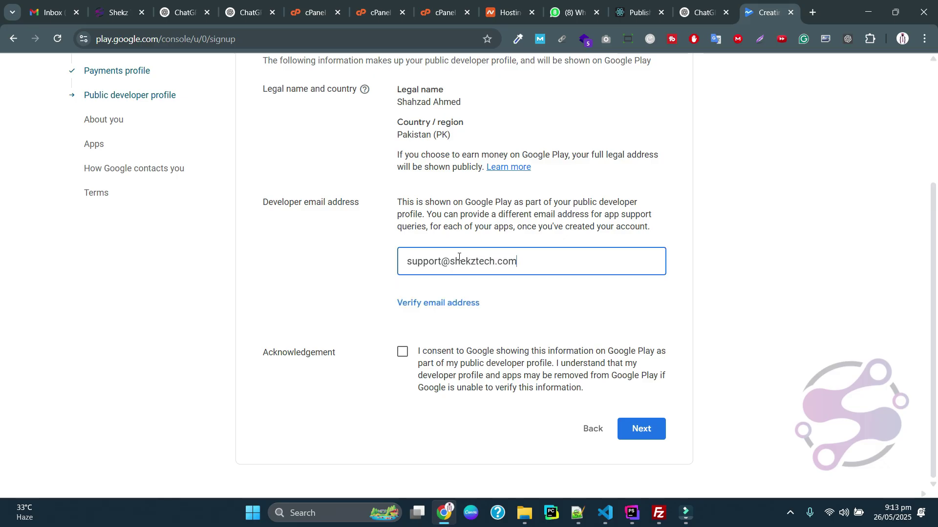
click(403, 351)
click(438, 303)
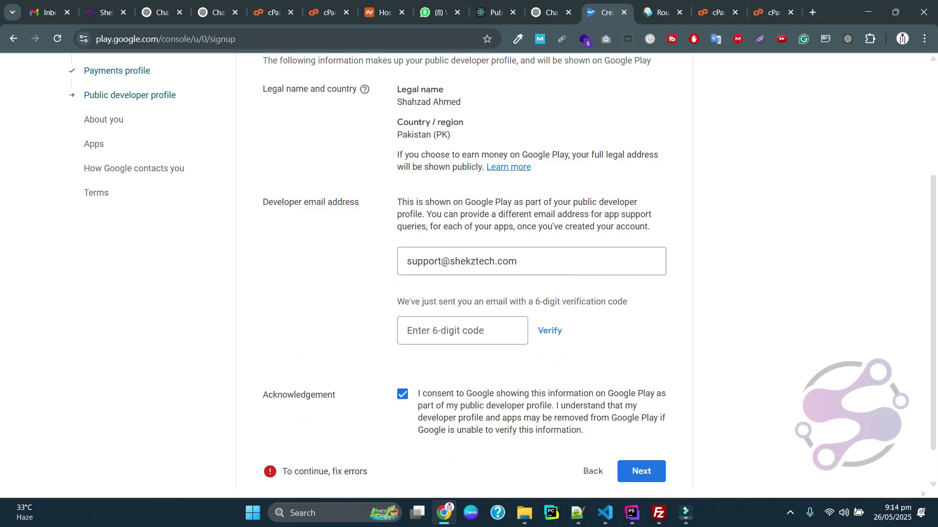
click(662, 13)
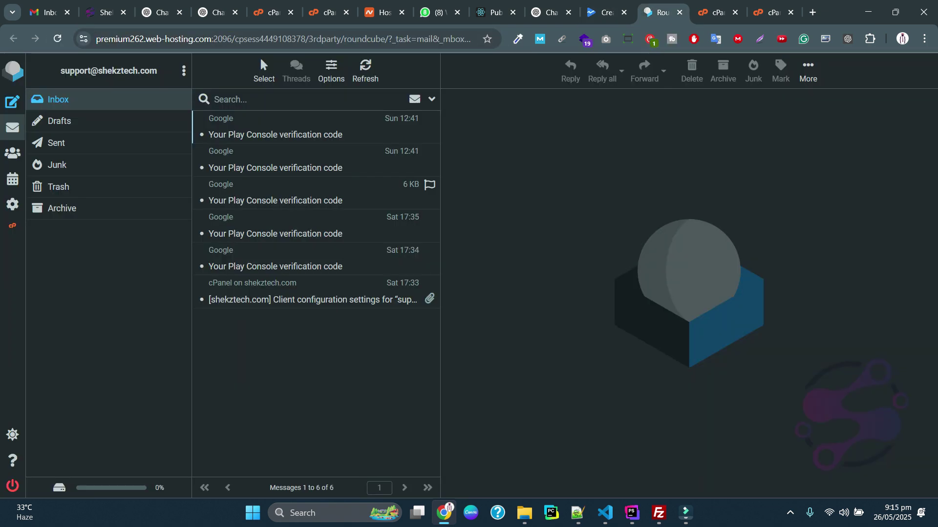
Copy the 6-digit code from the newest 'Your Play Console verification code' email in Roundcube
click(57, 164)
click(58, 99)
click(275, 128)
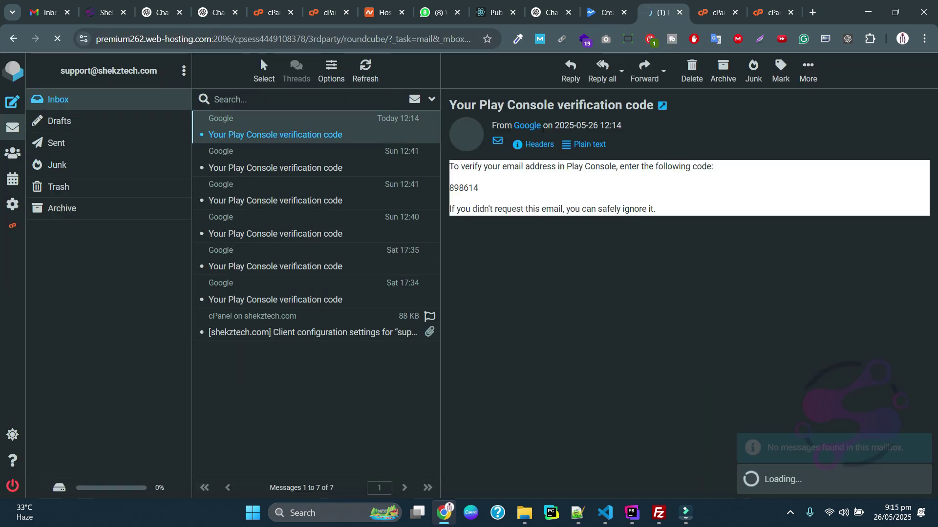
double_click(49, 188)
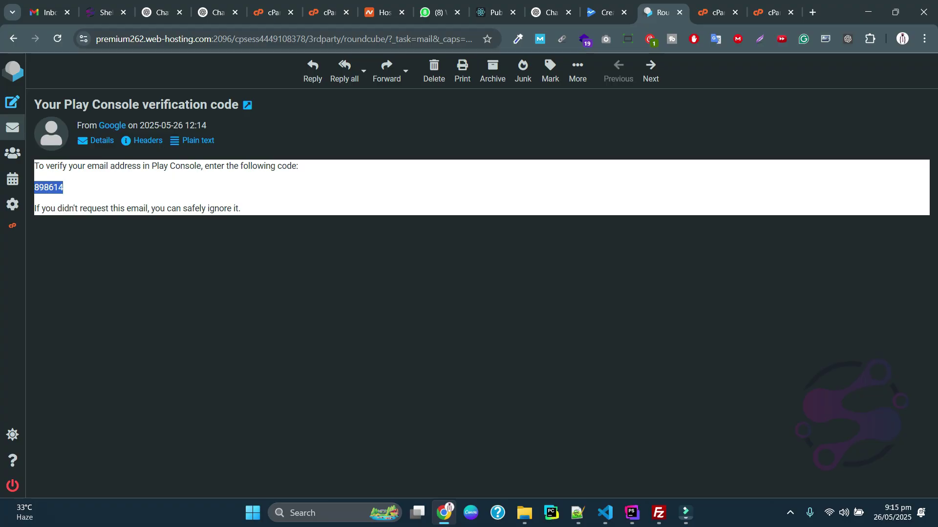
key(ctrl+c)
key(ctrl+shift+Tab)
Paste the verification code to verify the developer email and continue to About you
click(462, 331)
key(ctrl+v)
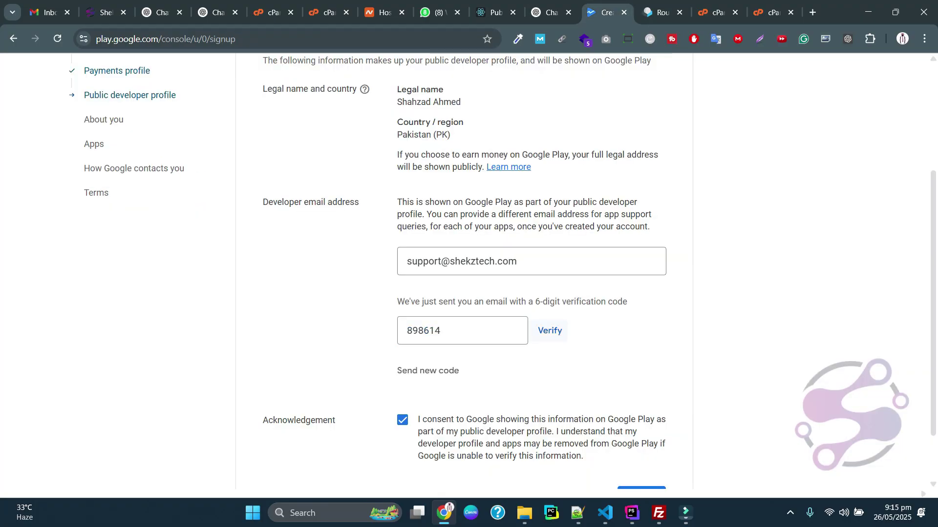
key(Return)
click(641, 429)
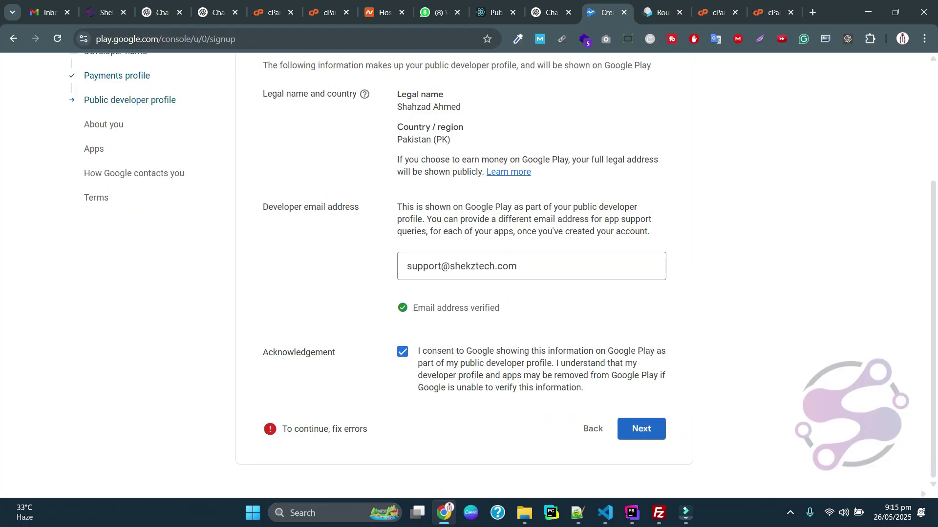
Paste the Play Console experience description and answer No to using other Google accounts
click(473, 276)
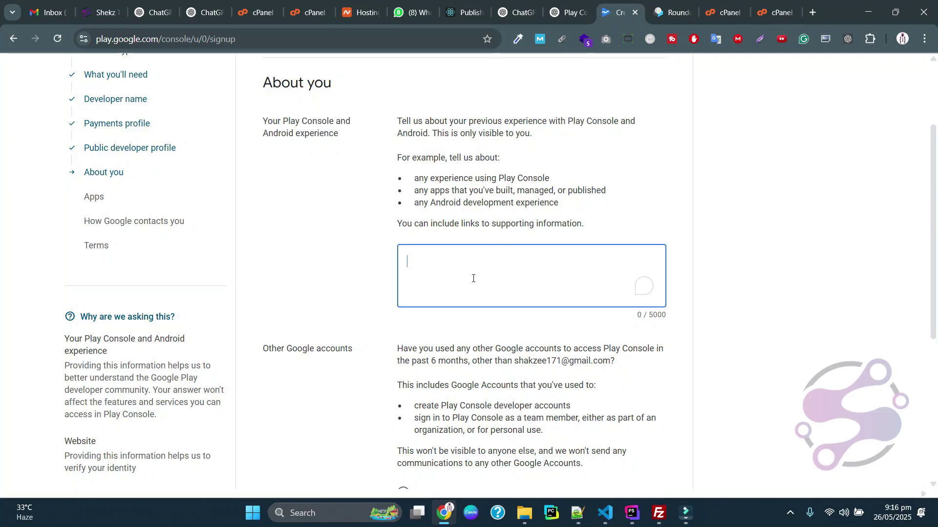
key(ctrl+v)
scroll(473, 277, down, 5)
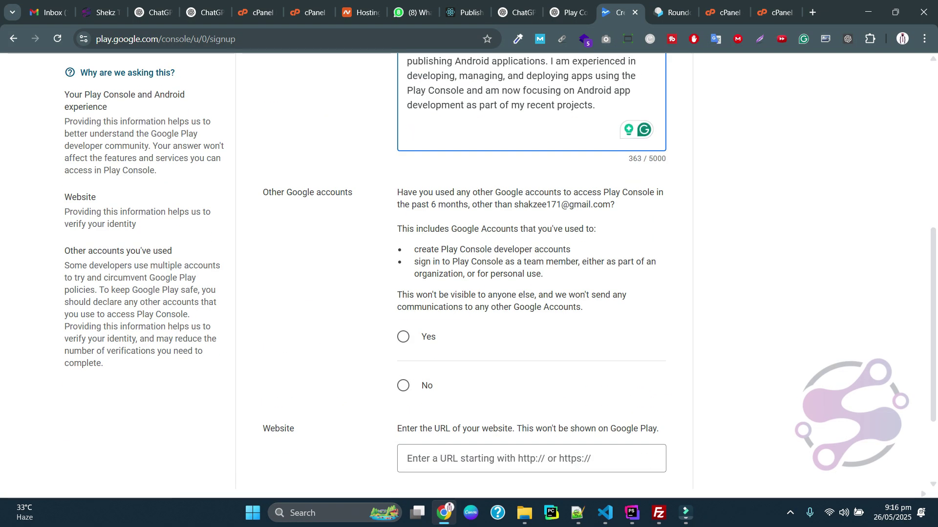
click(403, 385)
scroll(403, 385, down, 4)
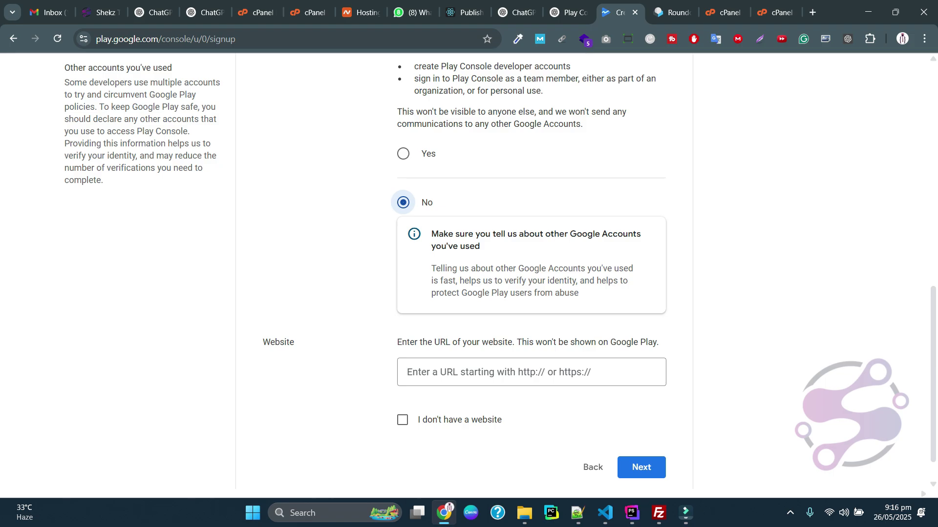
key(Tab)
Open shekztech.com in a new tab and select its full address
key(ctrl+t)
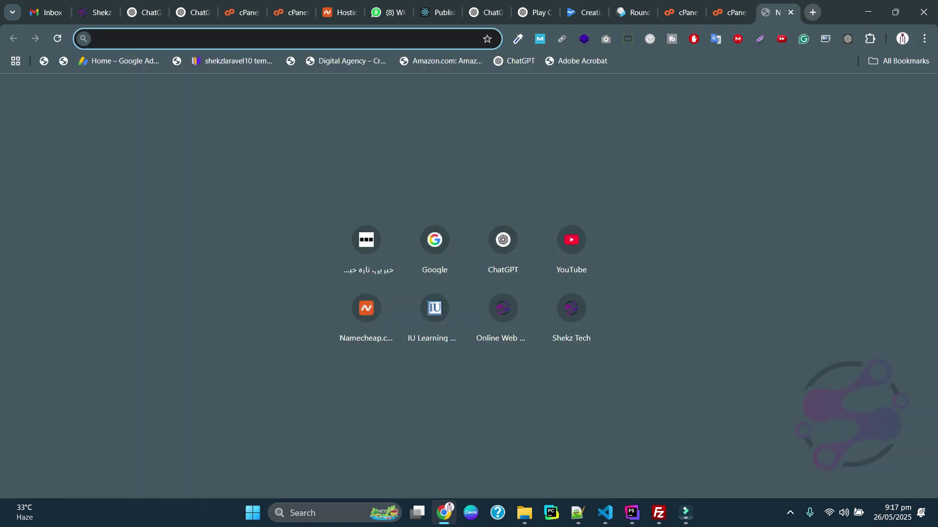
text(shekztech.com)
key(Return)
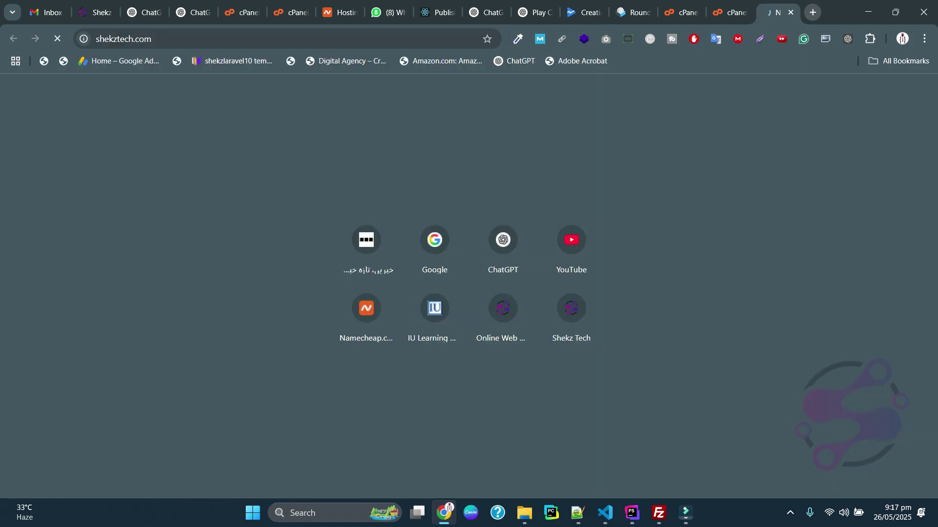
click(352, 39)
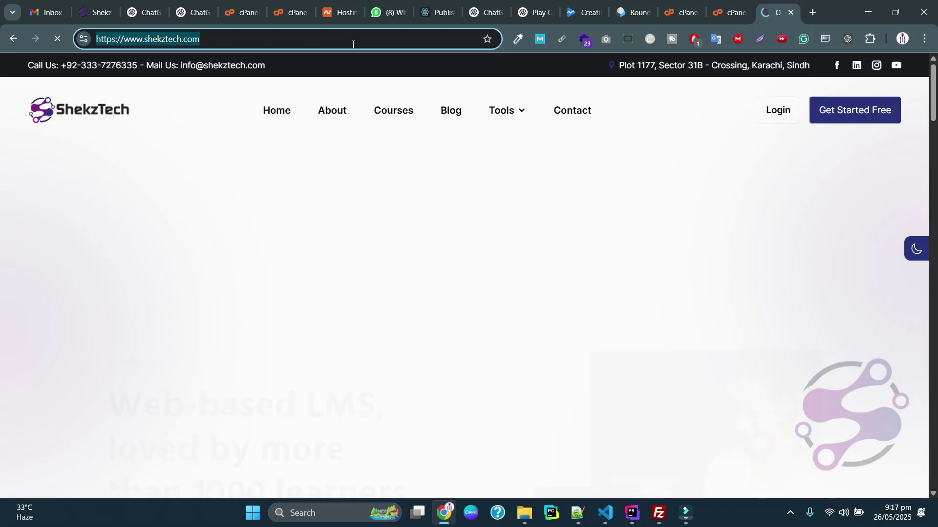
click(583, 12)
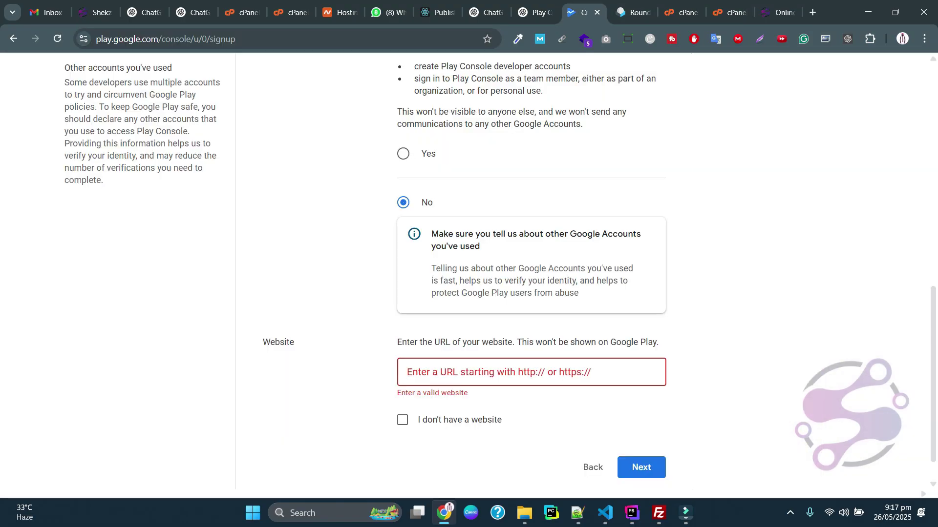
click(439, 363)
key(ctrl+v)
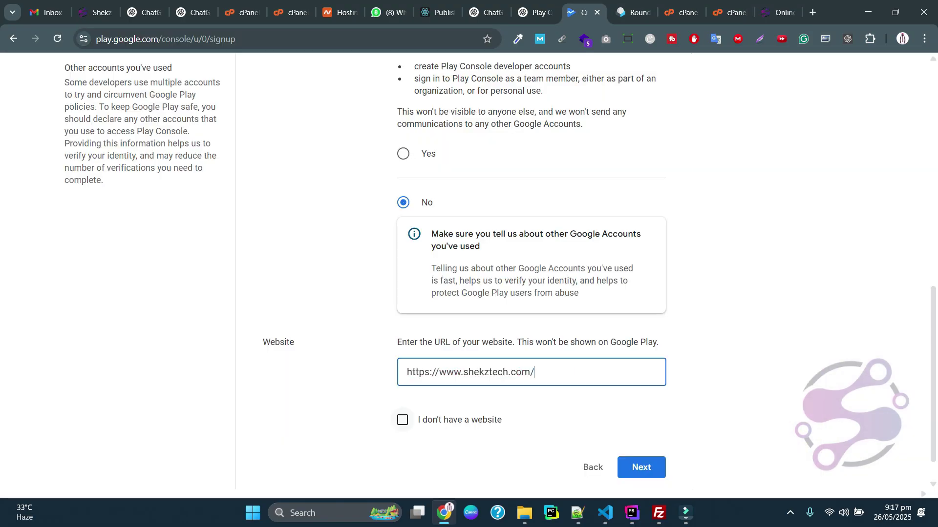
scroll(537, 391, down, 1)
click(641, 429)
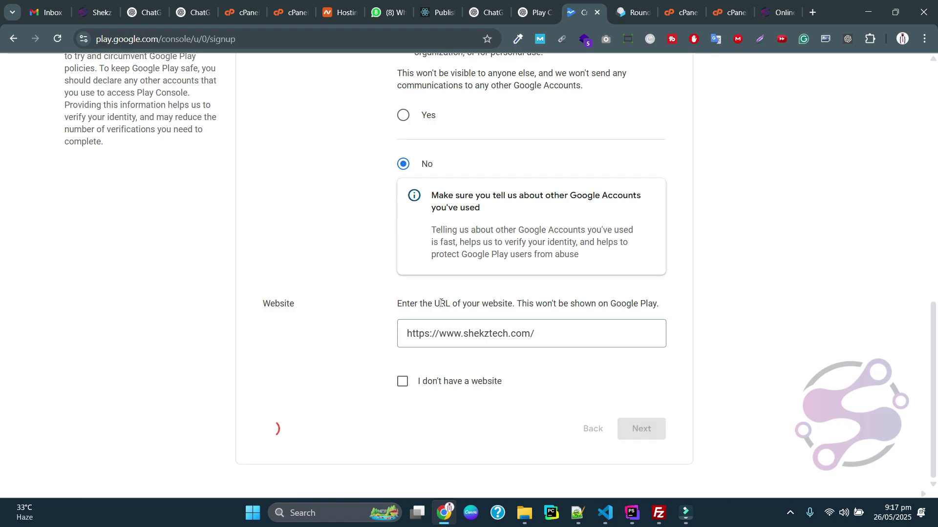
scroll(468, 273, down, 6)
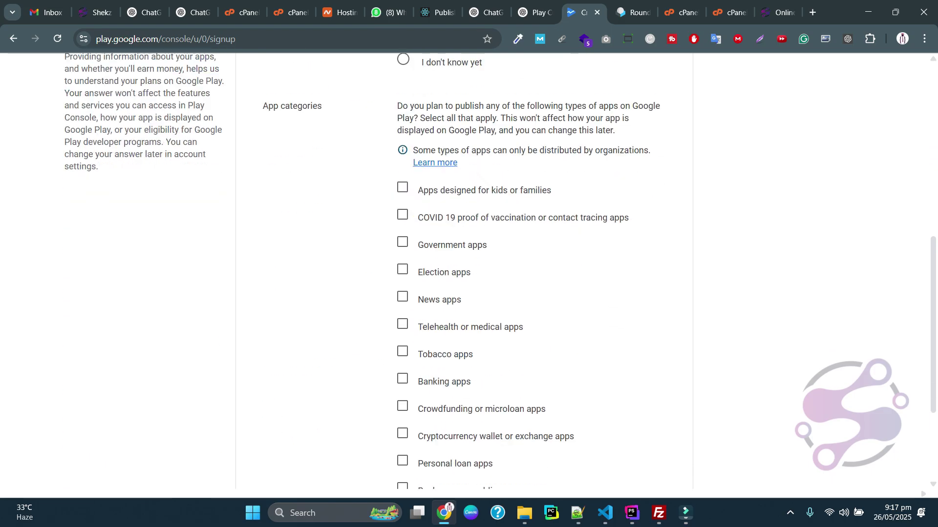
scroll(469, 273, up, 3)
Set the number of apps to 1
scroll(403, 270, up, 4)
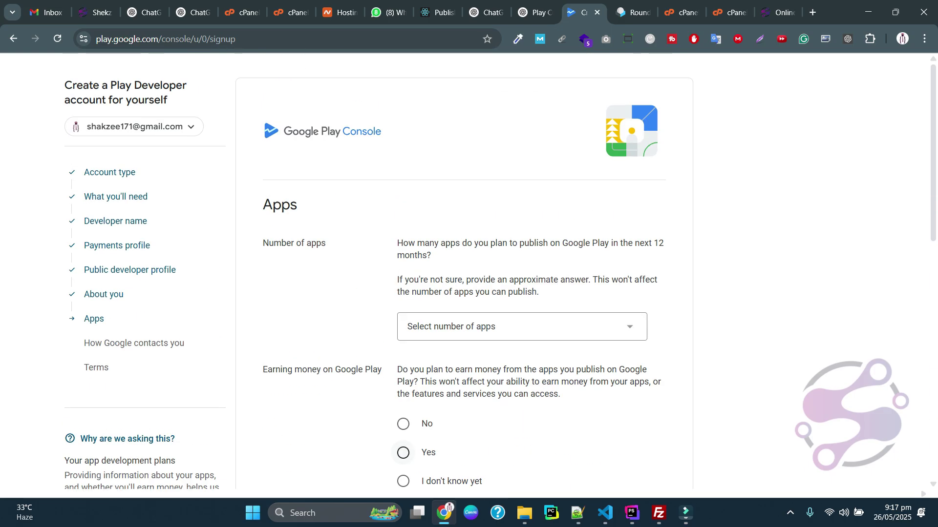
click(488, 326)
click(489, 329)
scroll(489, 329, down, 1)
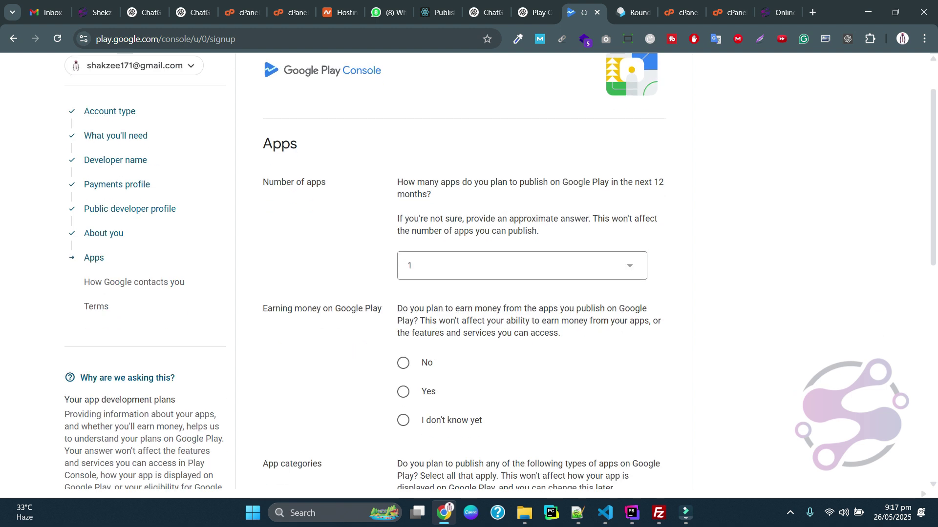
click(488, 272)
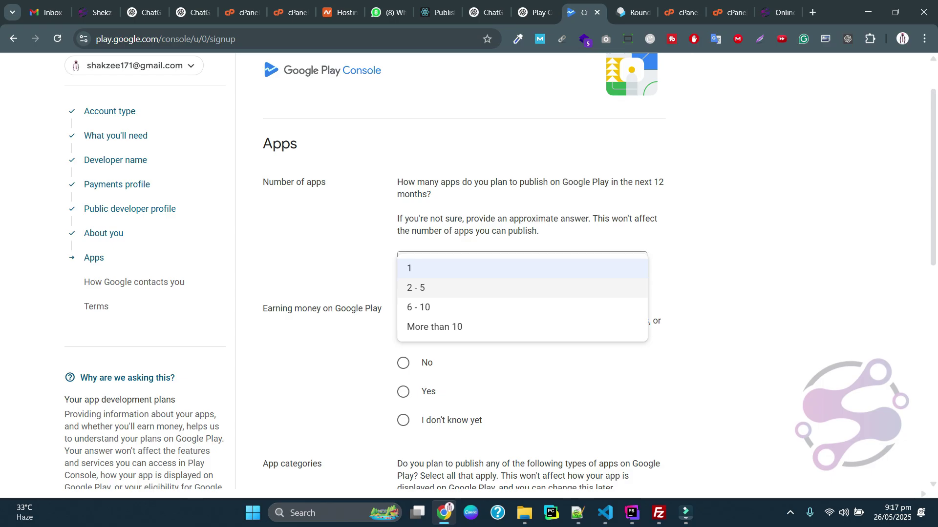
key(Escape)
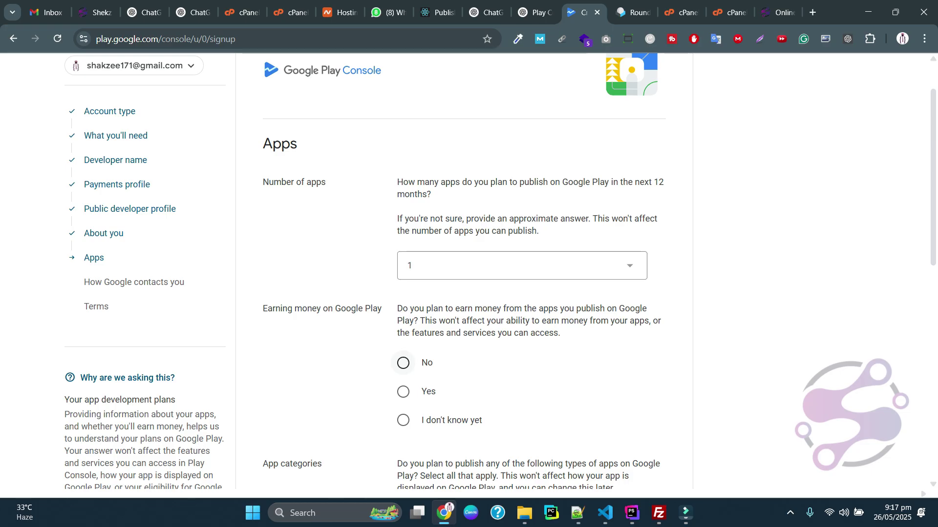
Answer Yes to earning money via Ads, choose None of the above for categories, and continue
click(403, 392)
scroll(424, 194, down, 5)
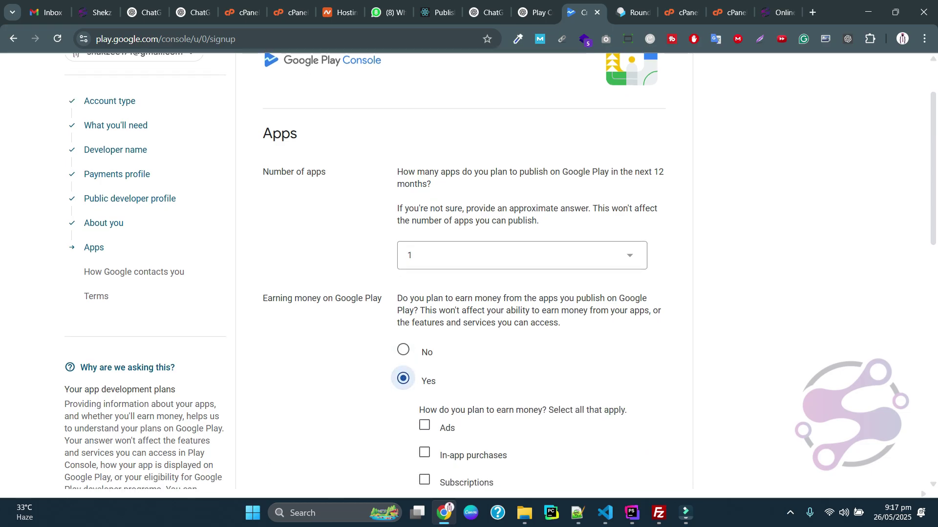
click(424, 194)
scroll(424, 194, down, 4)
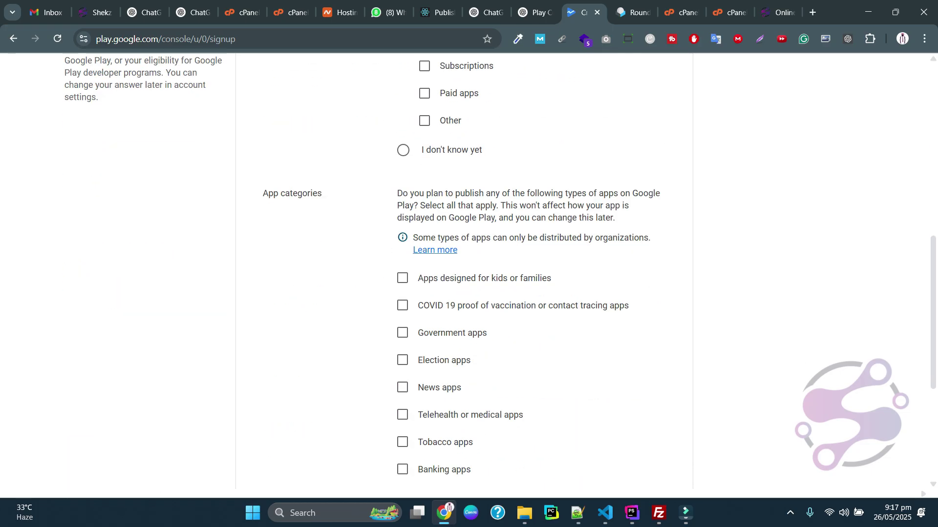
scroll(425, 195, down, 5)
click(403, 381)
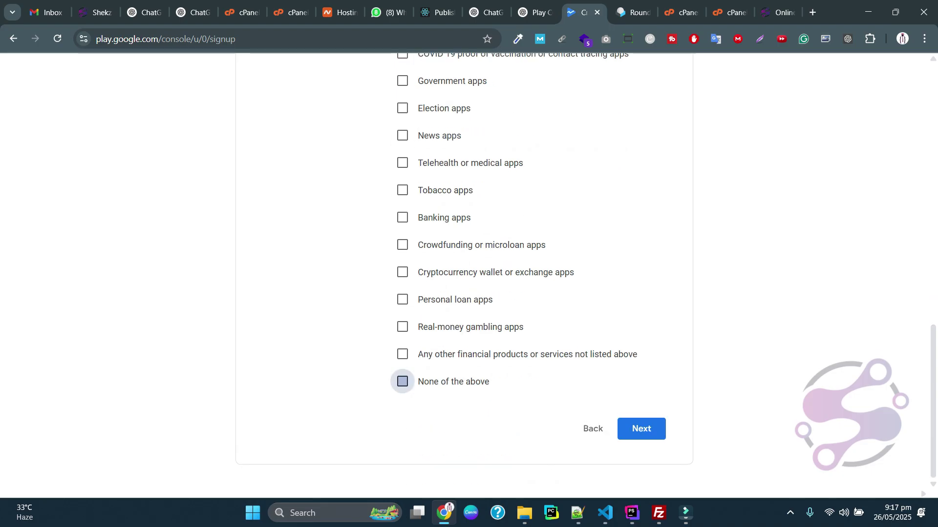
click(642, 429)
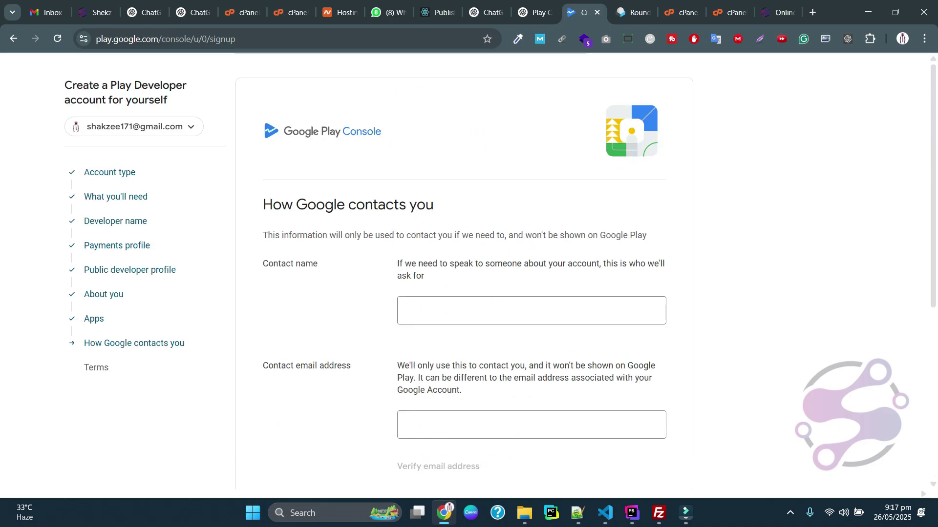
Autofill the contact name and email from the saved contact suggestion
click(412, 302)
key(Down)
key(Return)
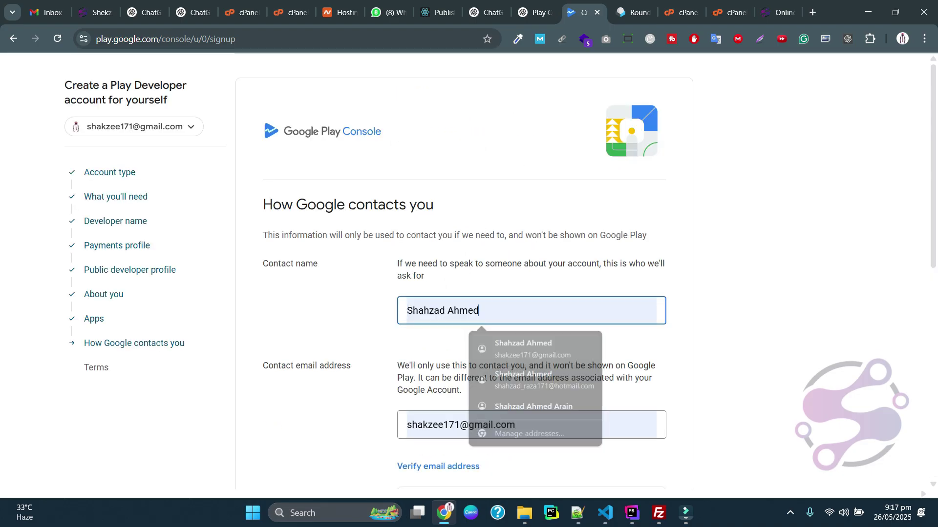
scroll(500, 271, down, 3)
scroll(531, 271, down, 3)
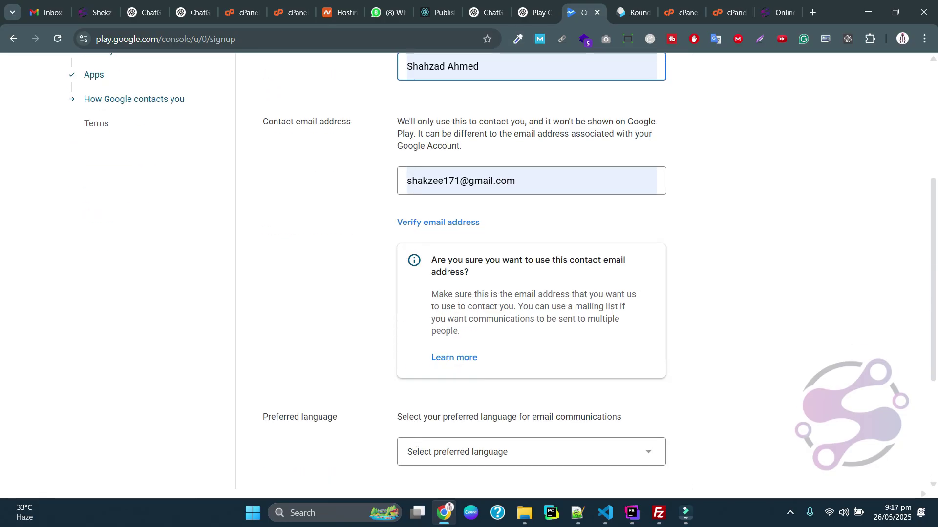
scroll(531, 271, down, 3)
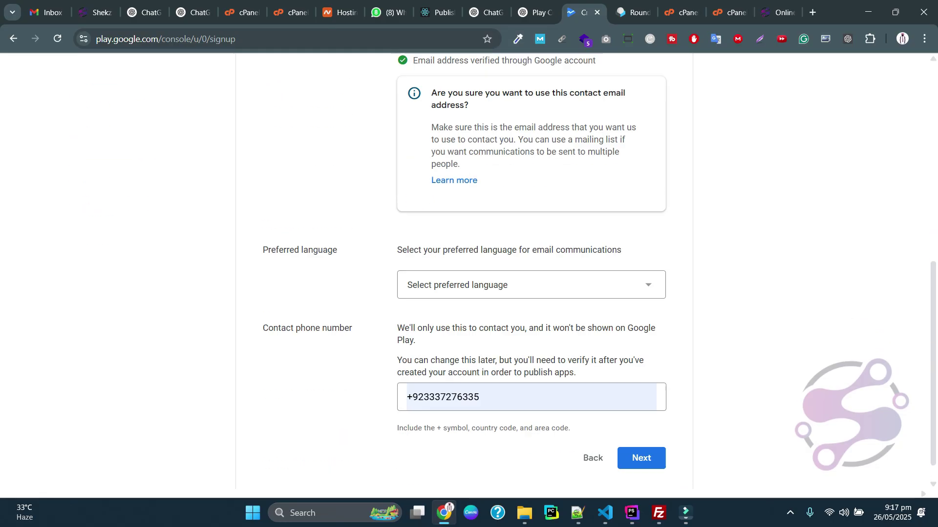
Set the preferred language to English (United States) and continue to Terms
click(531, 266)
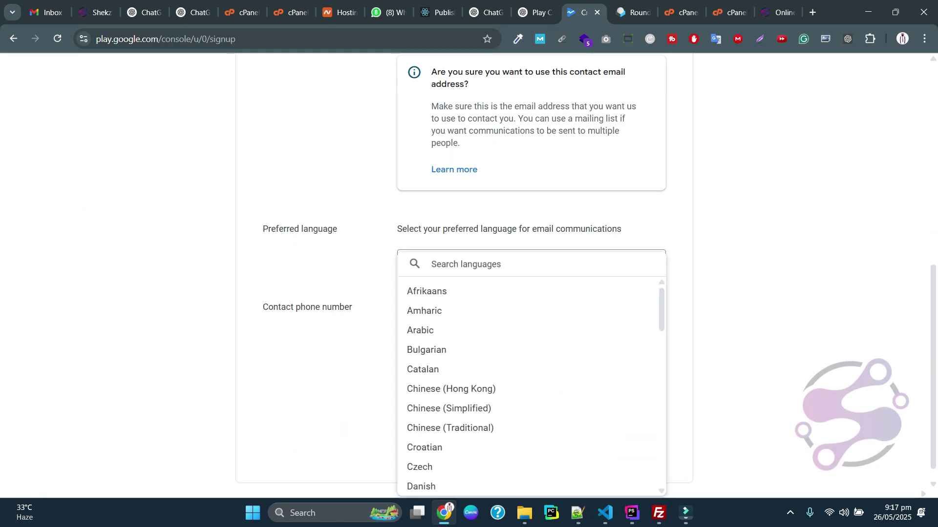
text(eng)
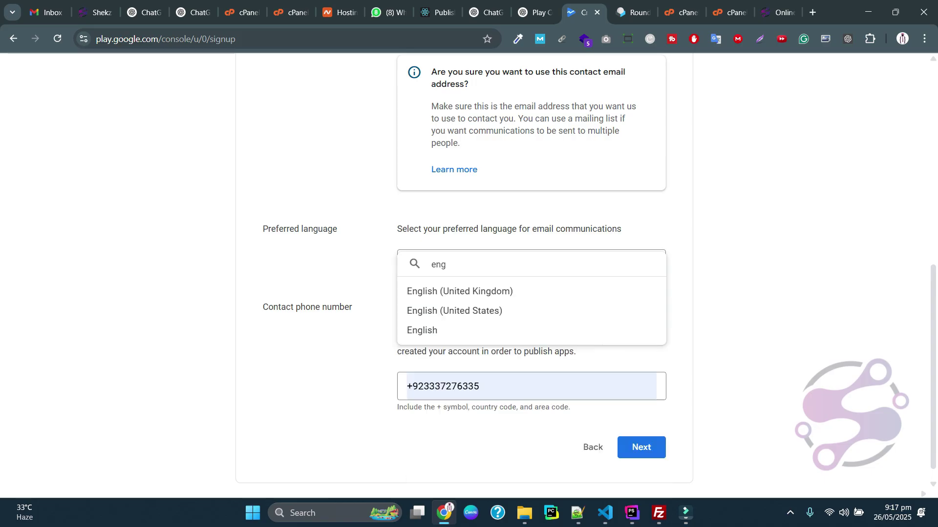
click(454, 311)
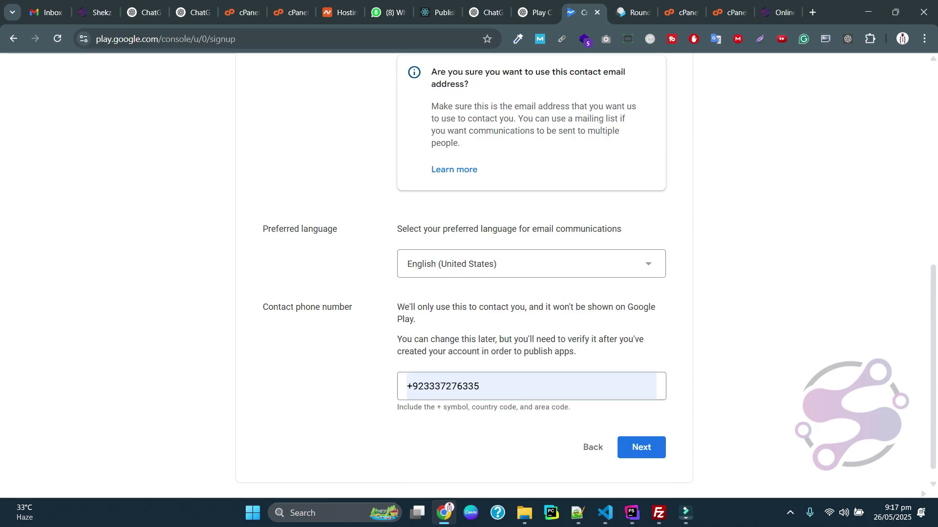
scroll(400, 304, up, 4)
scroll(401, 305, down, 4)
click(640, 429)
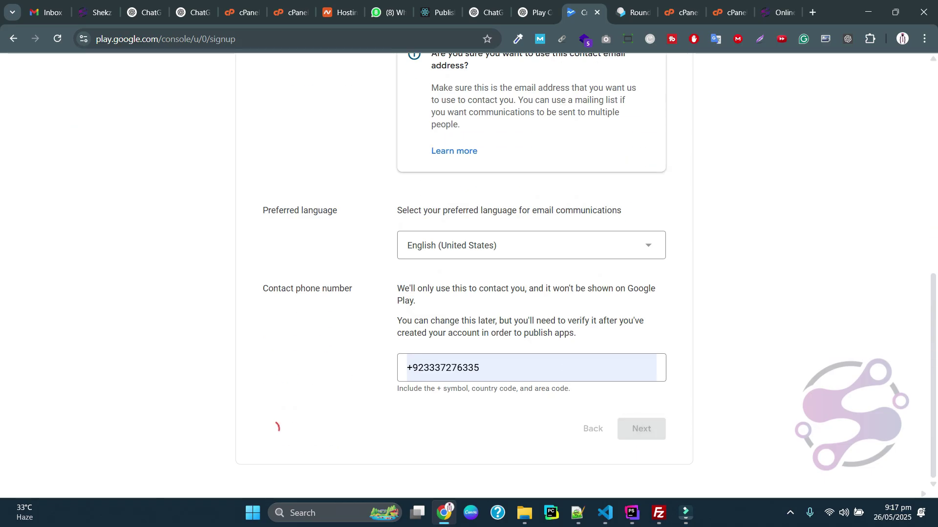
Accept the Distribution Agreement and Terms of Service, opt in to feedback and tips, then create and pay
click(268, 243)
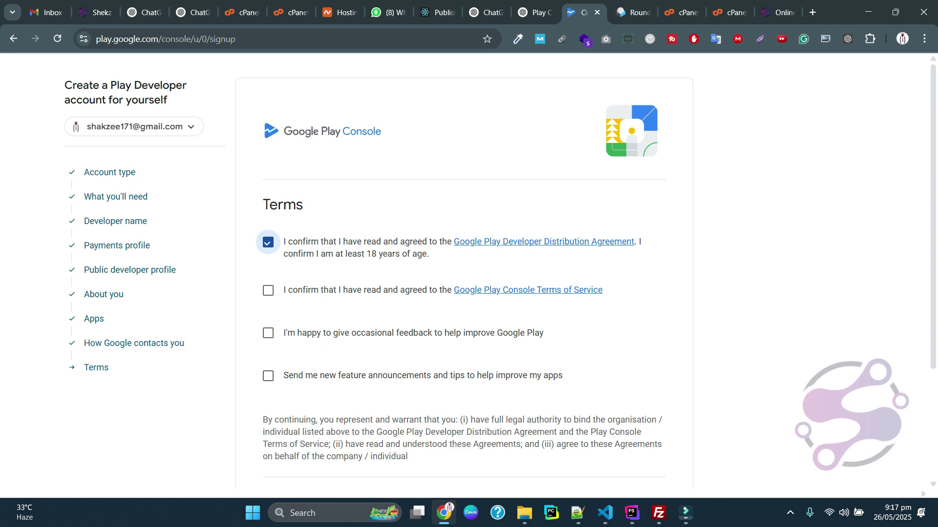
click(268, 291)
click(269, 333)
click(268, 376)
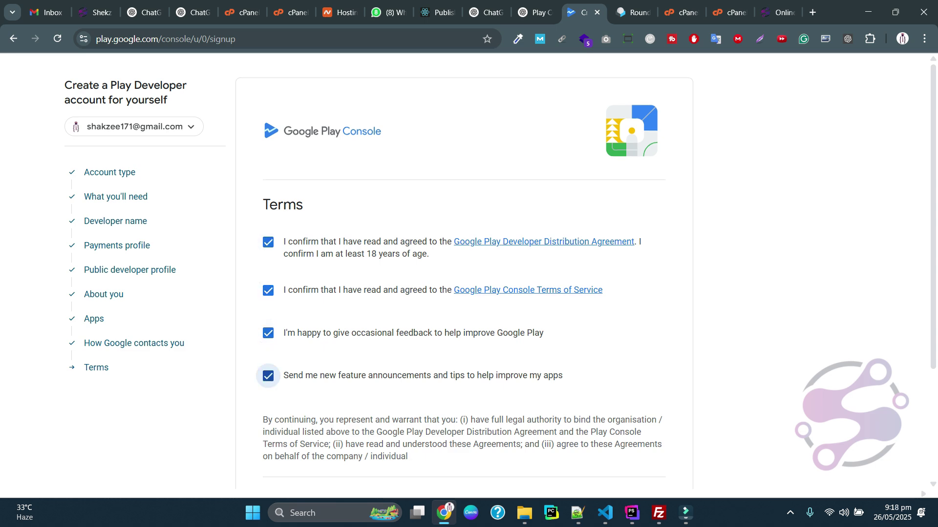
scroll(268, 375, down, 3)
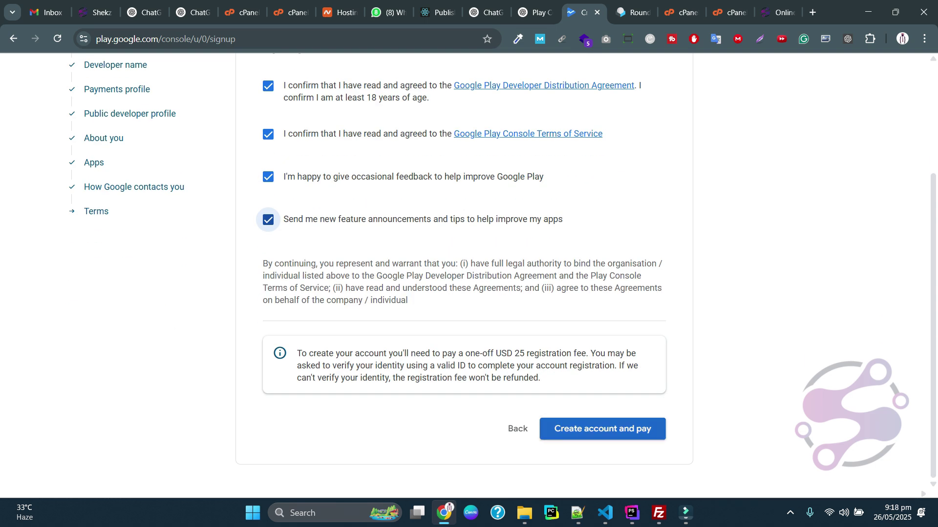
click(602, 429)
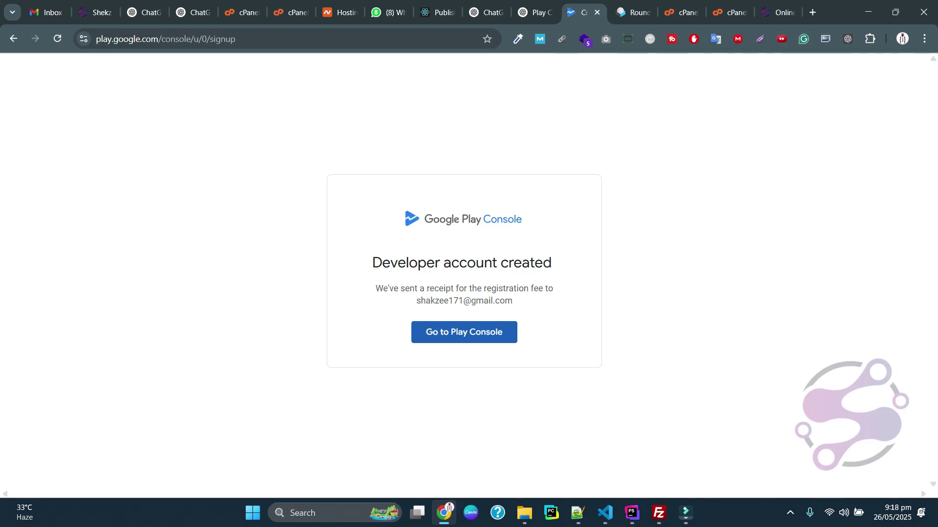
Go from the account-created confirmation to the new Play Console home
click(464, 332)
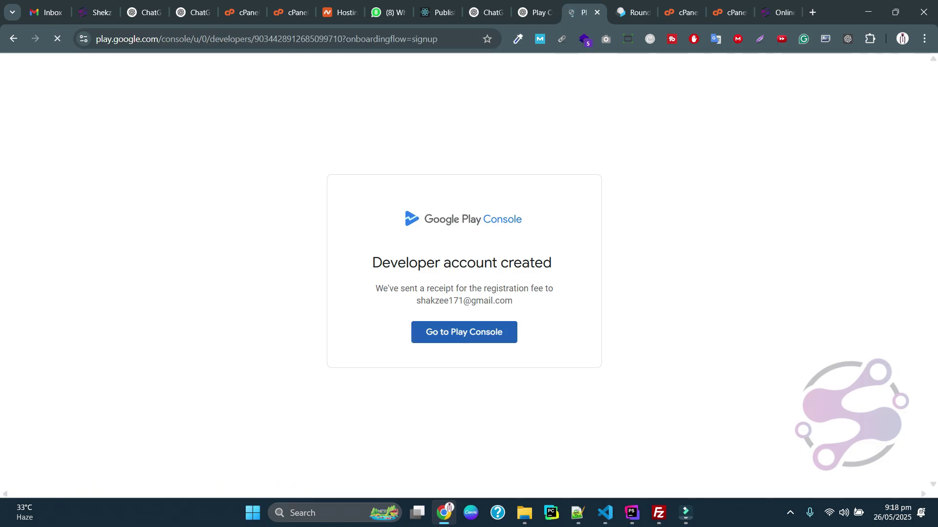